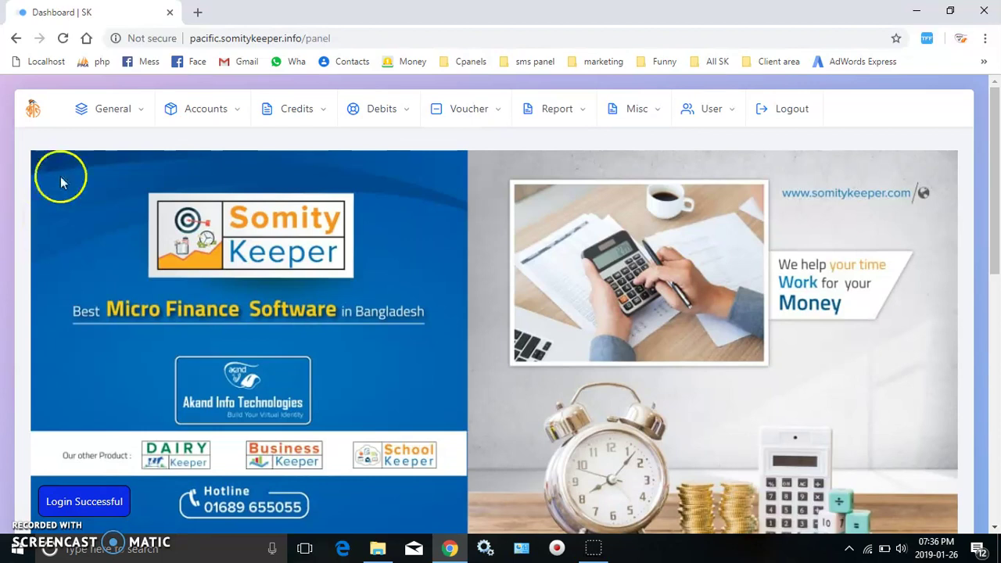
Open the voucher category list and examine the category type options in the new voucher category form.
left_click(144, 108)
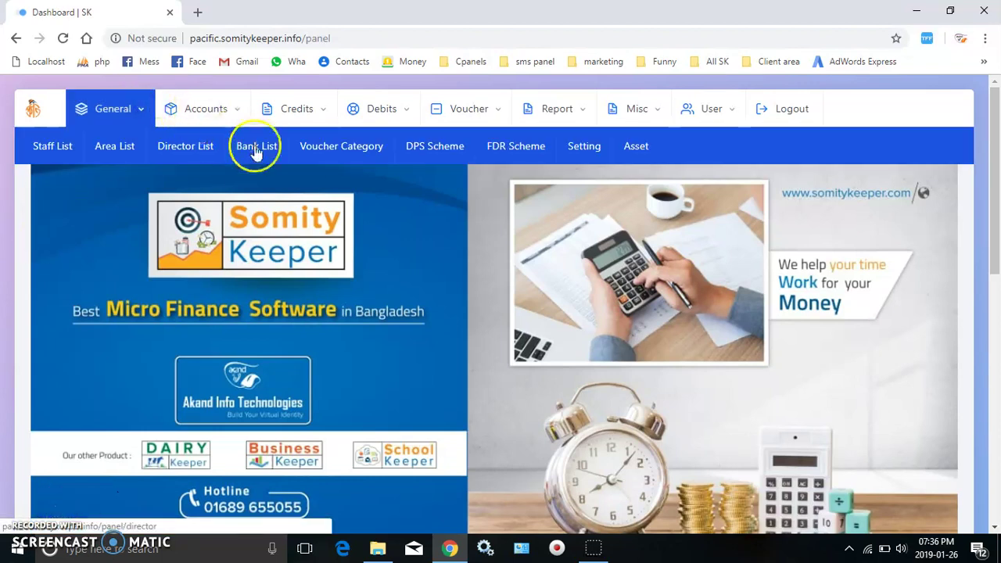
left_click(345, 161)
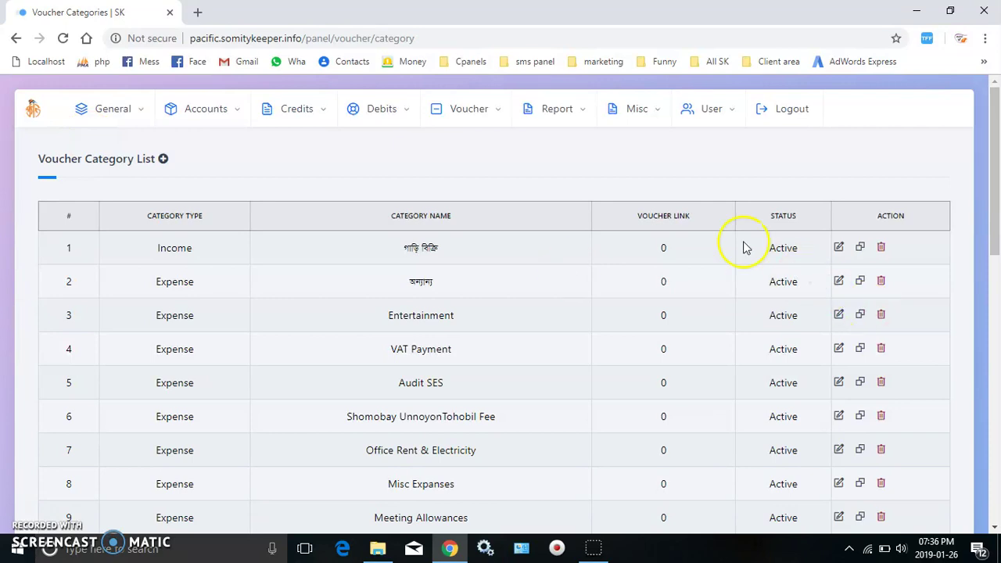
left_click(438, 155)
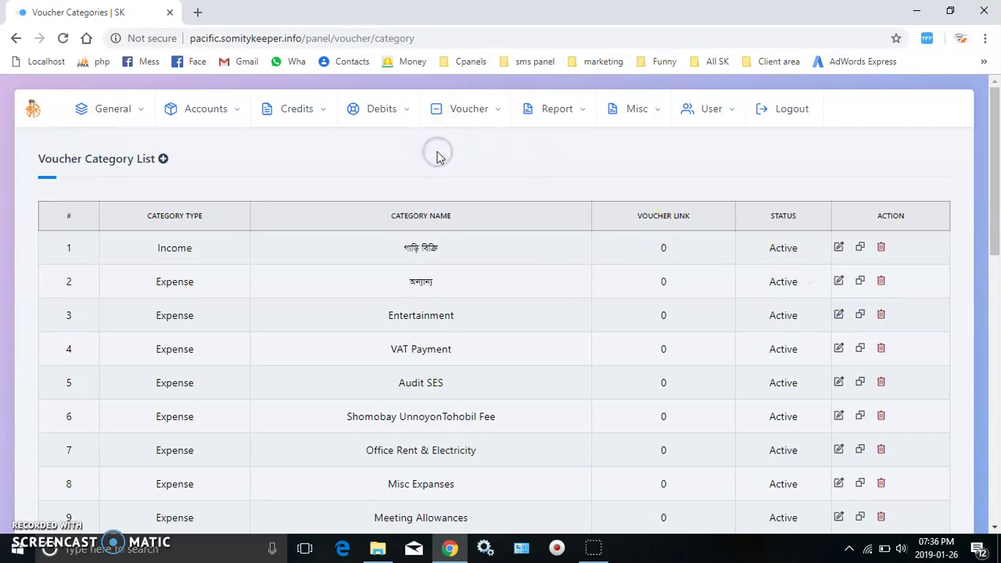
left_click(165, 159)
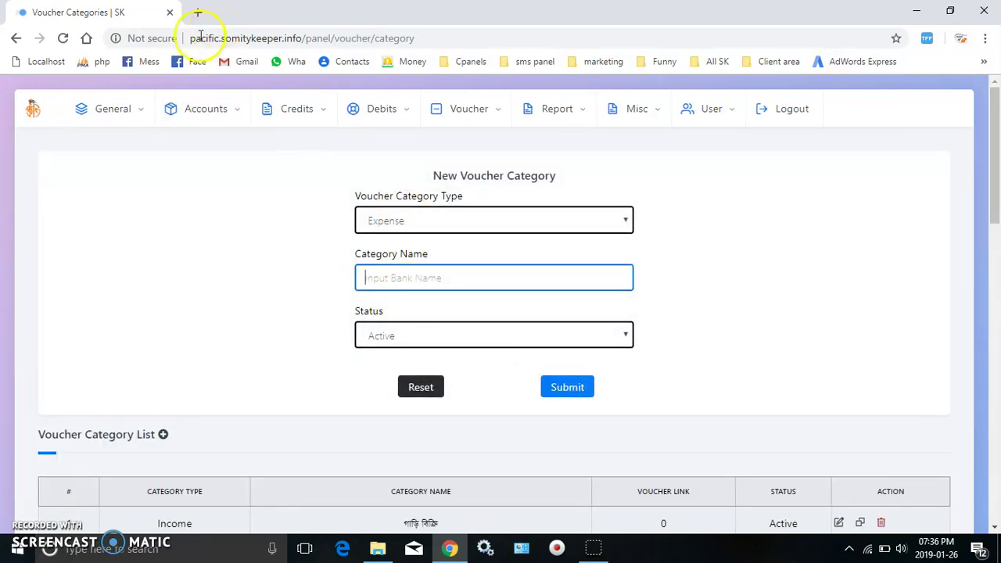
left_click(447, 229)
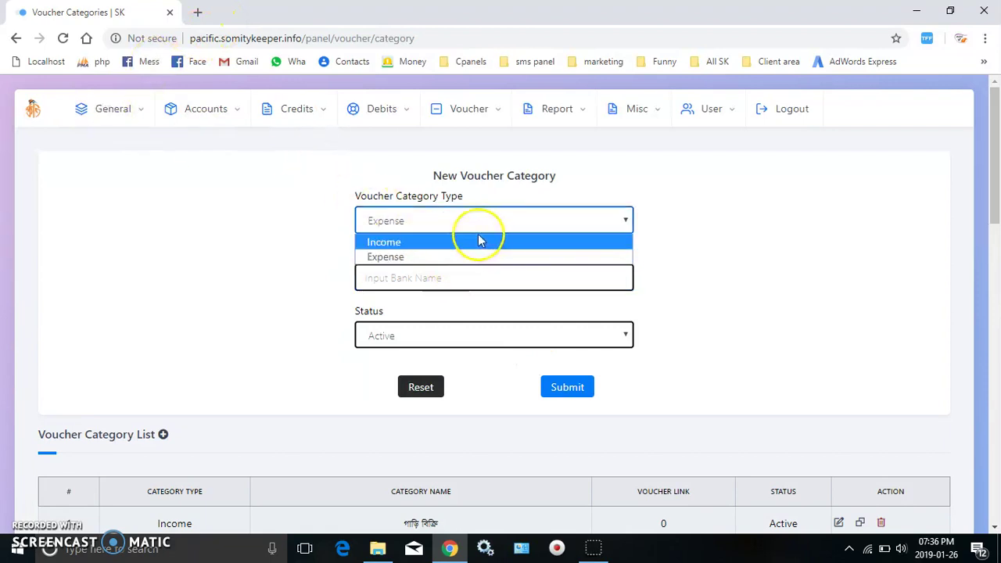
left_click(727, 184)
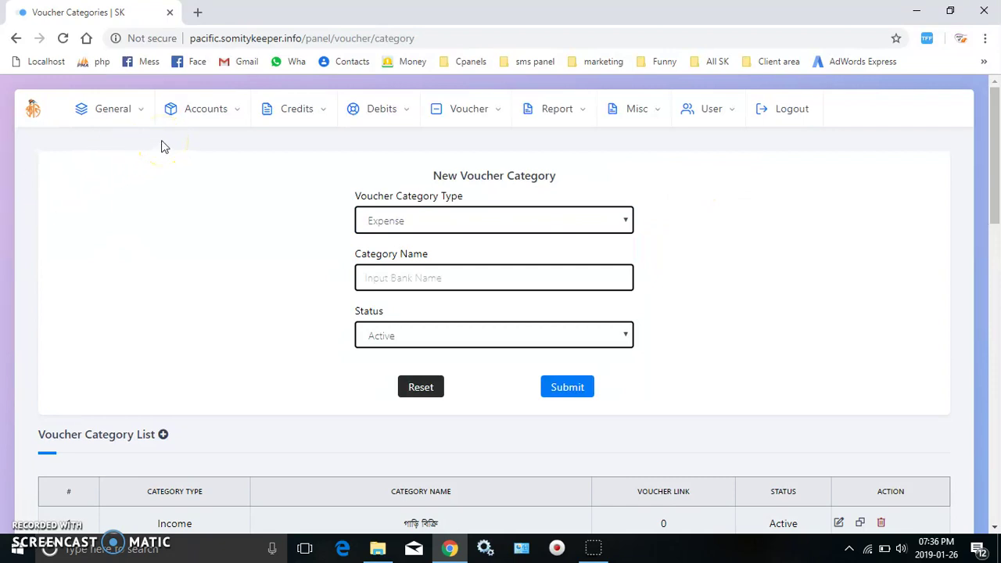
left_click(130, 118)
left_click(131, 117)
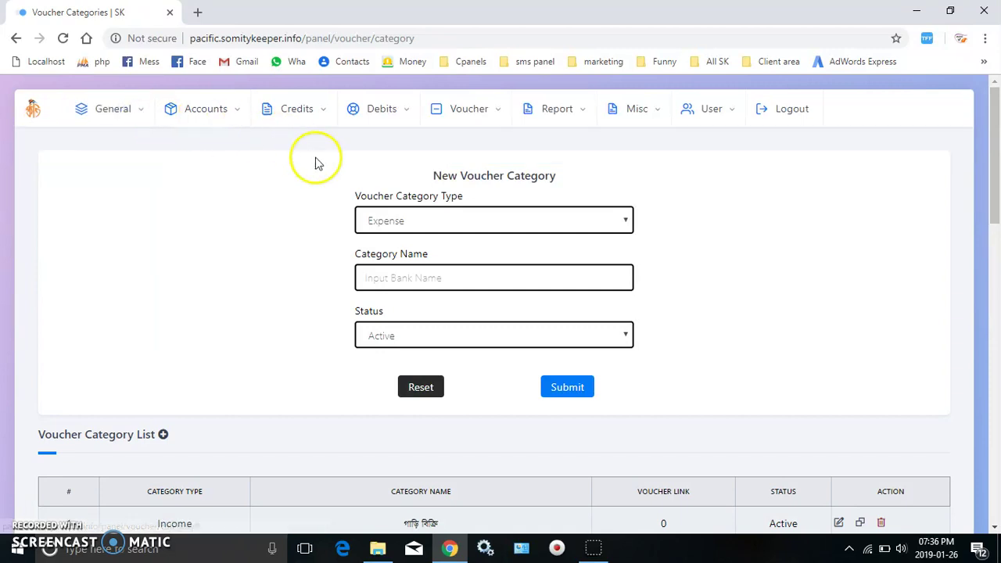
Start a new entry in the voucher expense list and set its voucher category to Internet Bill.
left_click(500, 114)
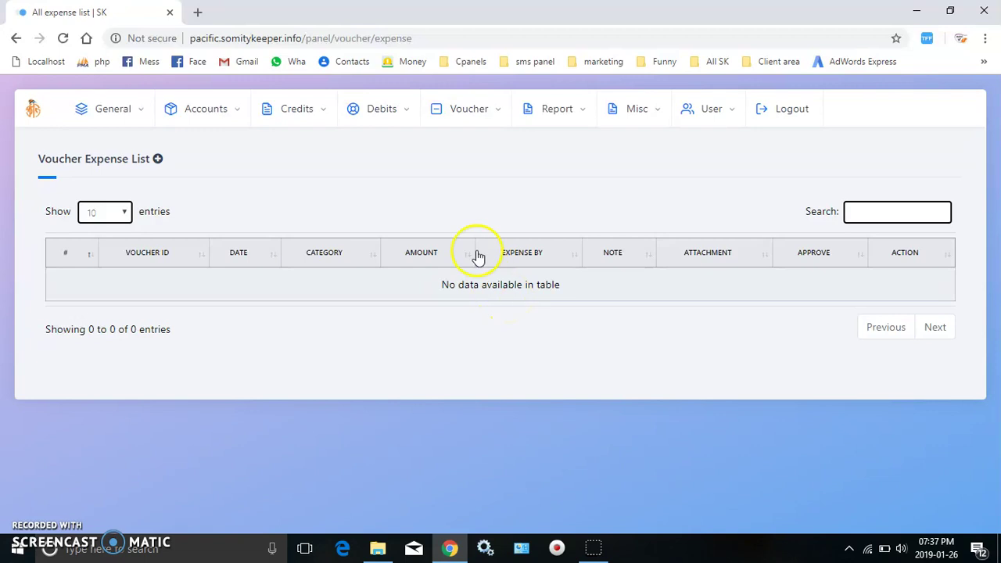
left_click(157, 159)
left_click(278, 227)
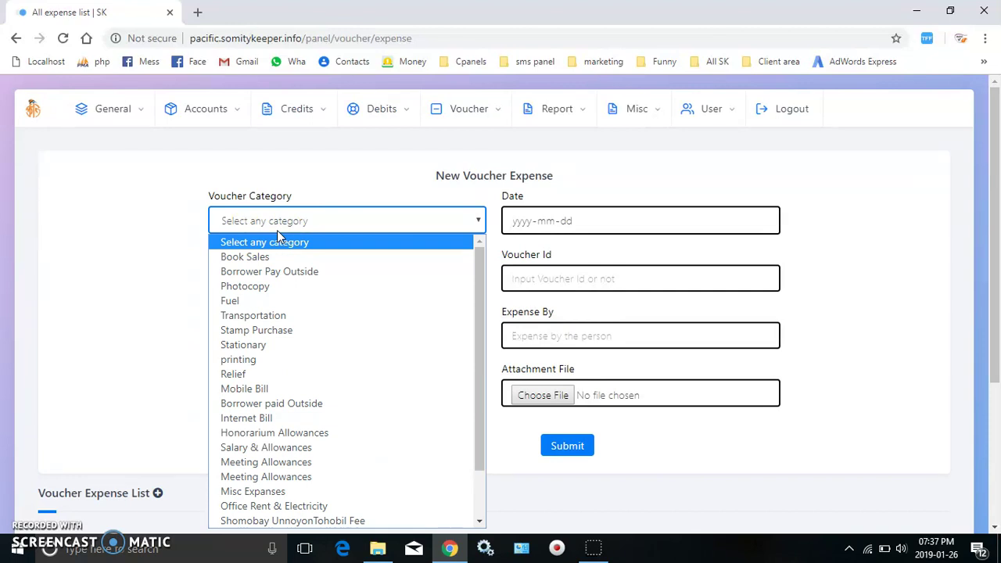
key("Down")
key("Down")
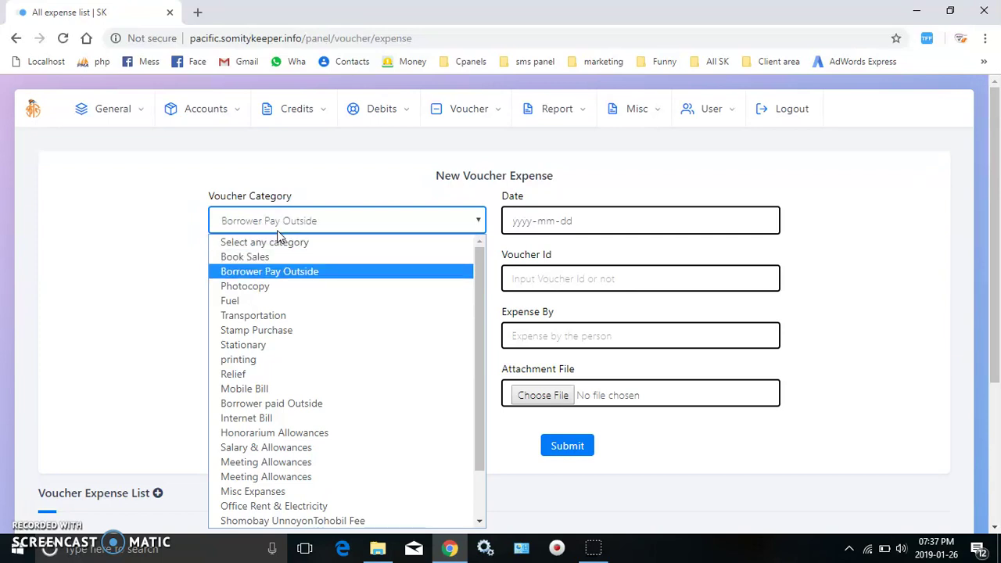
key("Down")
key("Down")
key("Down")
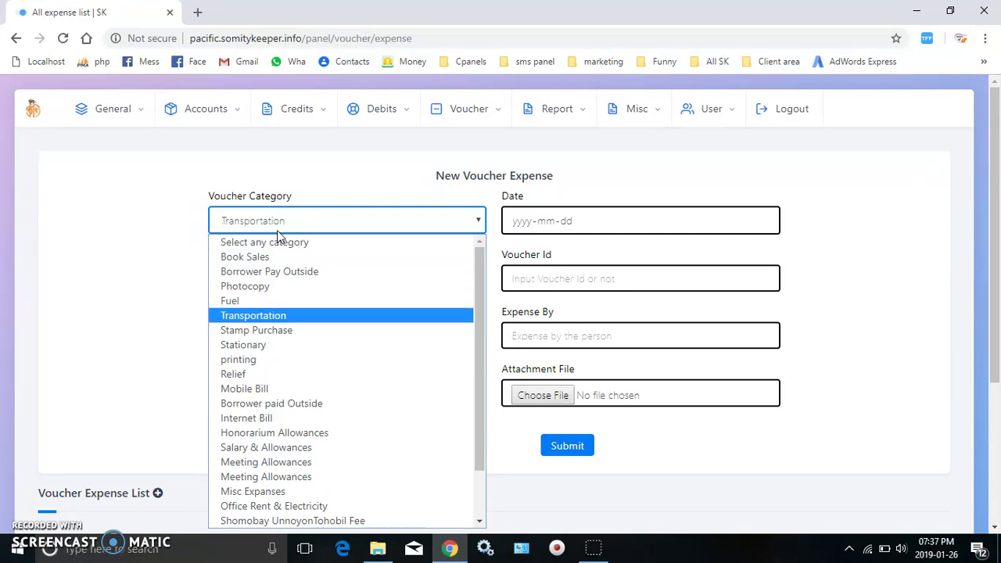
key("Down")
key("Down")
key("Down")
key("Down")
key("Down")
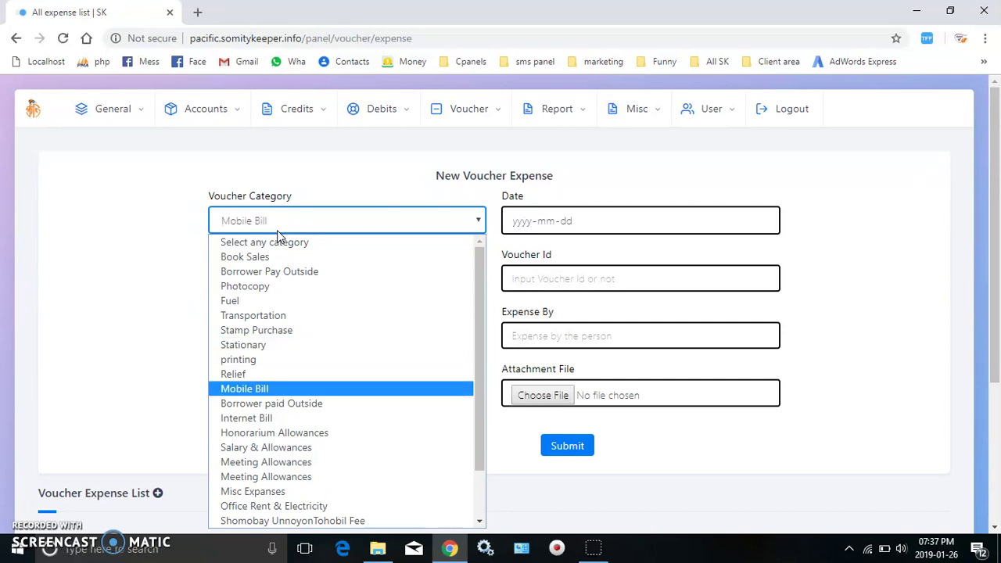
key("Down")
key("Down")
key("Return")
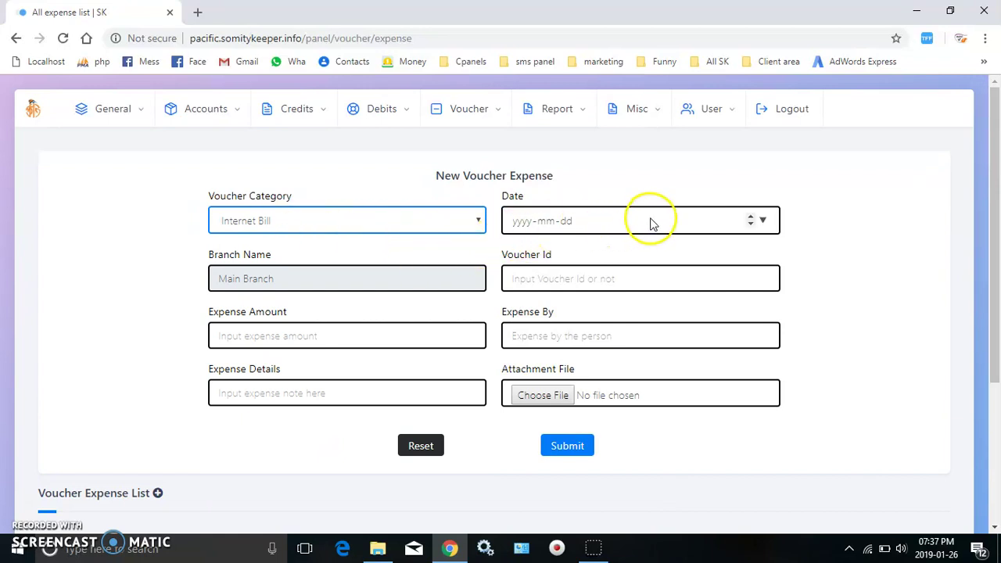
Enter 1 as the voucher ID and 1200 as the expense amount for the Internet Bill expense.
left_click(525, 273)
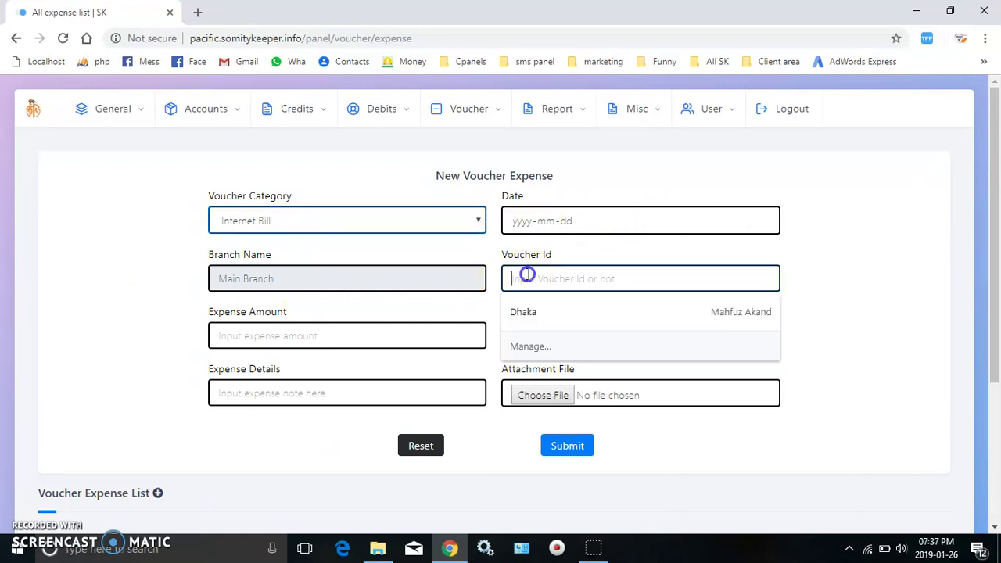
type("1")
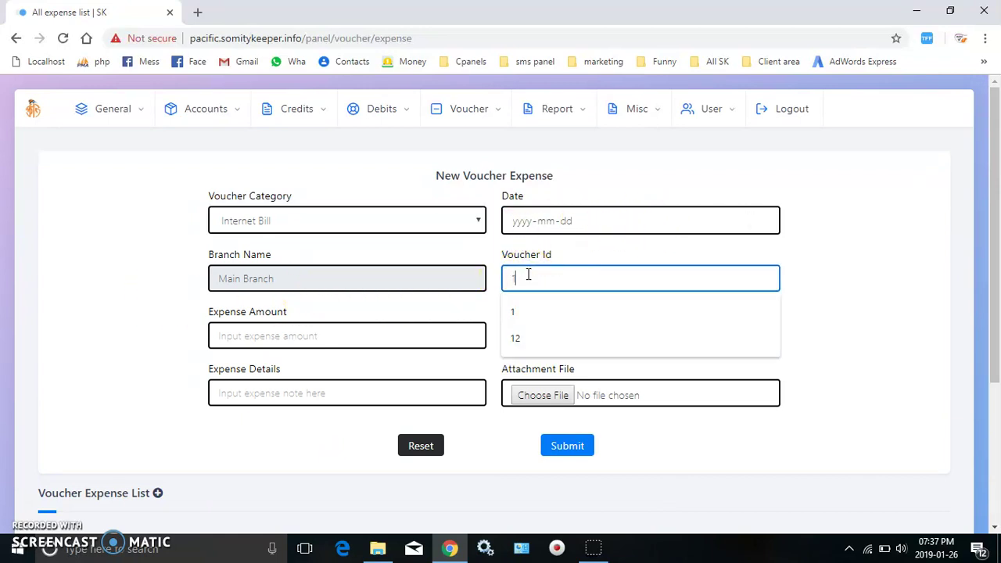
left_click(432, 263)
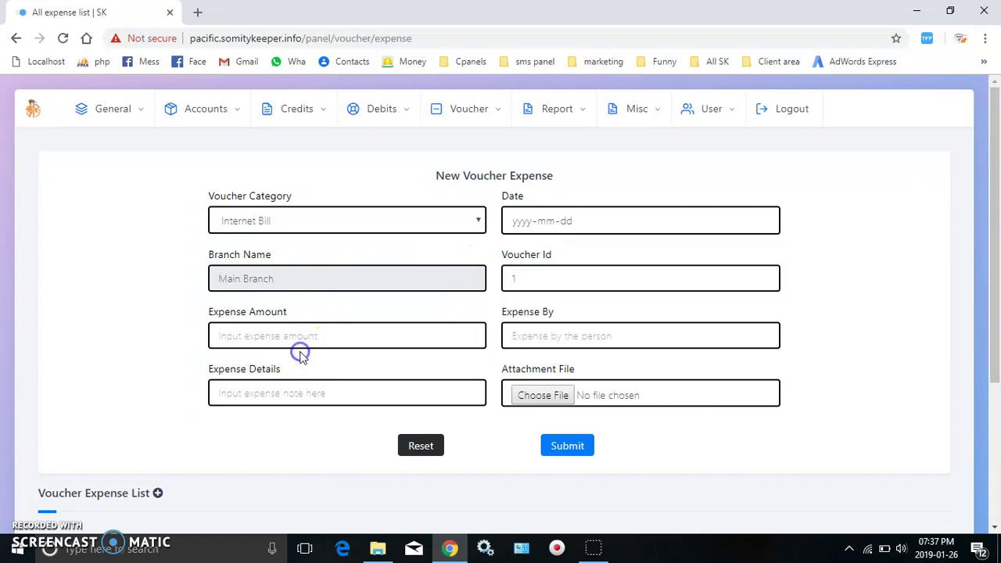
left_click(343, 342)
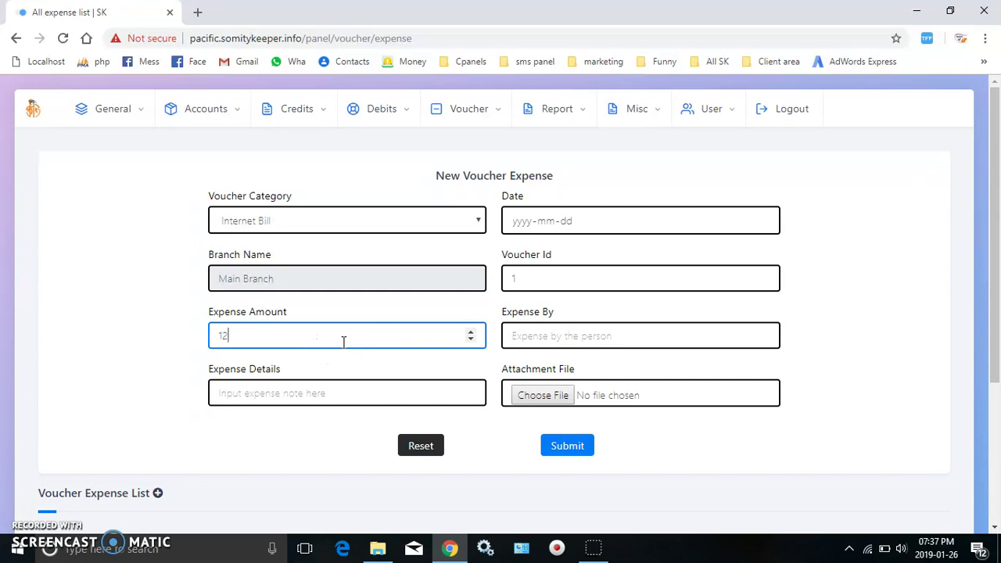
type("1200")
left_click(100, 337)
Fill in the suggested person's name under Expense By and enter "December 2018" as the expense details.
left_click(557, 342)
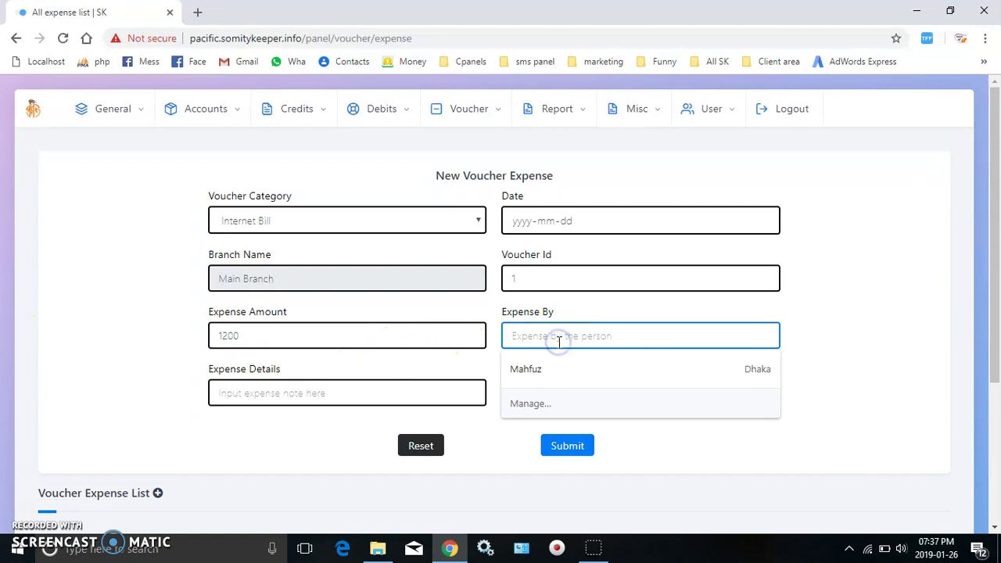
left_click(585, 369)
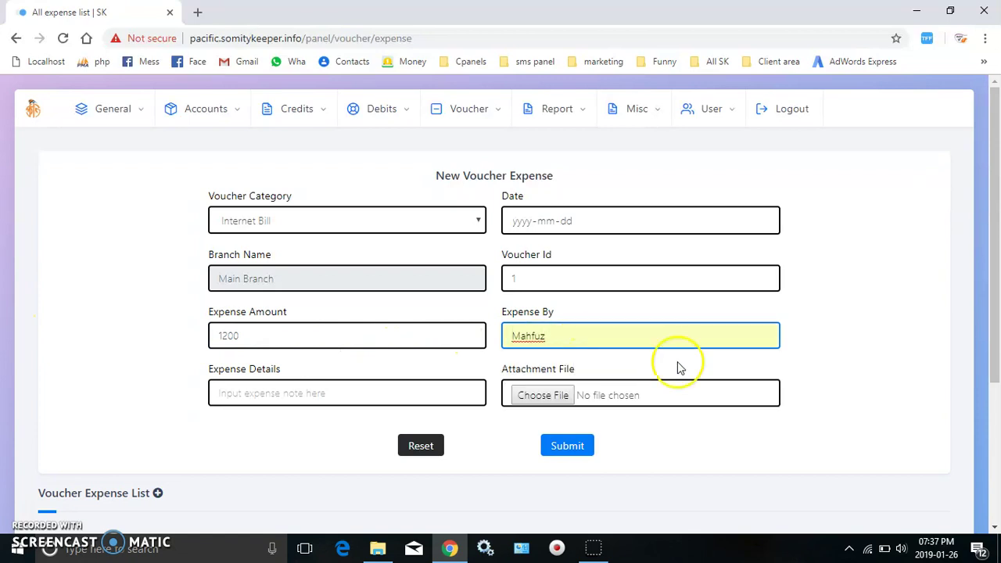
left_click(839, 376)
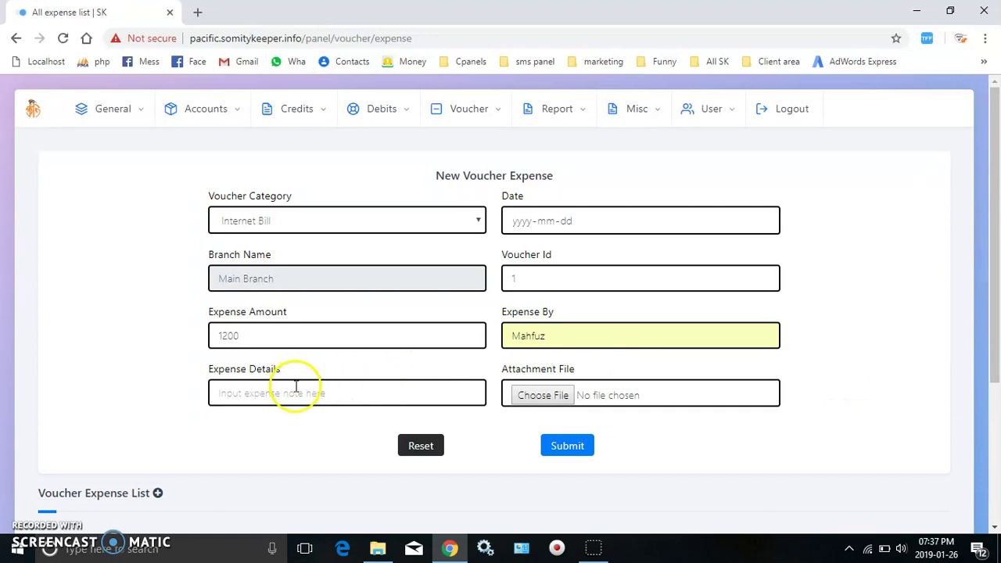
left_click(336, 393)
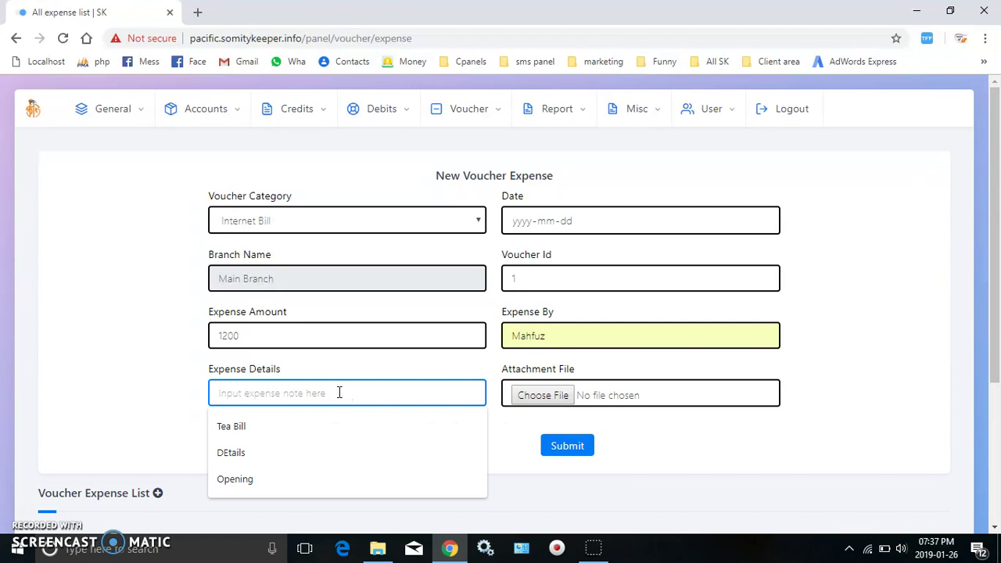
type("December 2018")
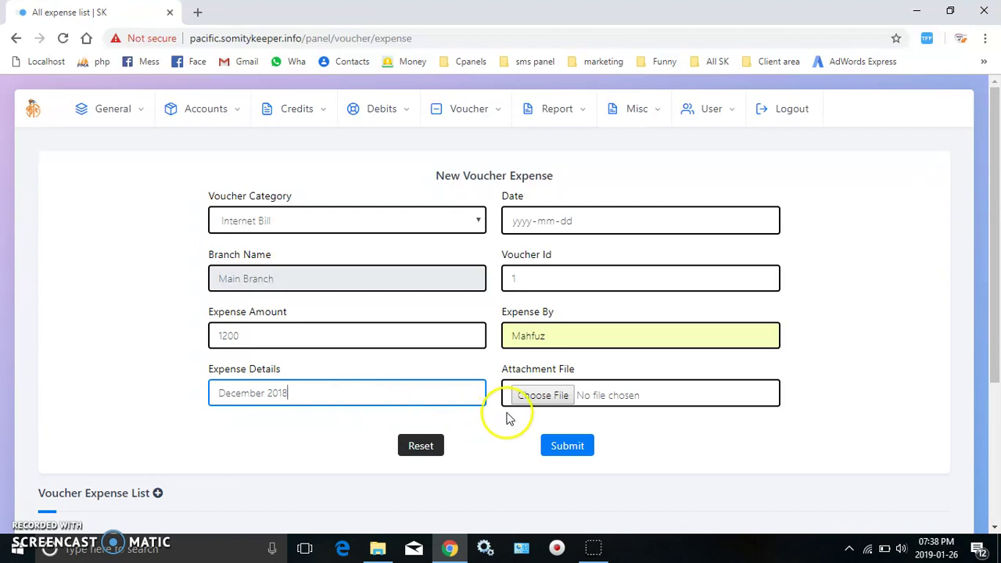
Attach the orange SquareLogo.jpg from Downloads to the Internet Bill expense and submit the voucher.
left_click(534, 396)
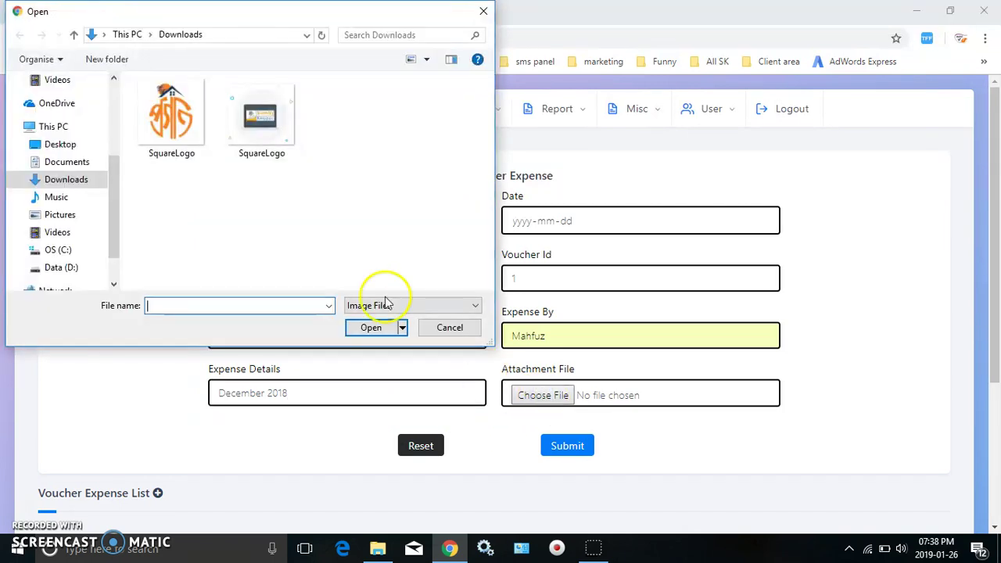
double_click(167, 133)
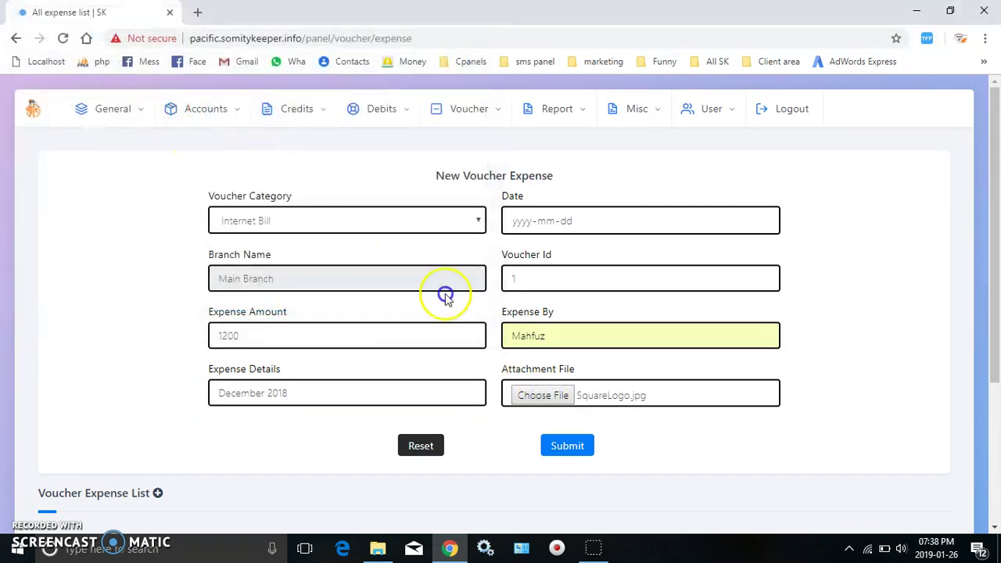
left_click(574, 435)
key("Return")
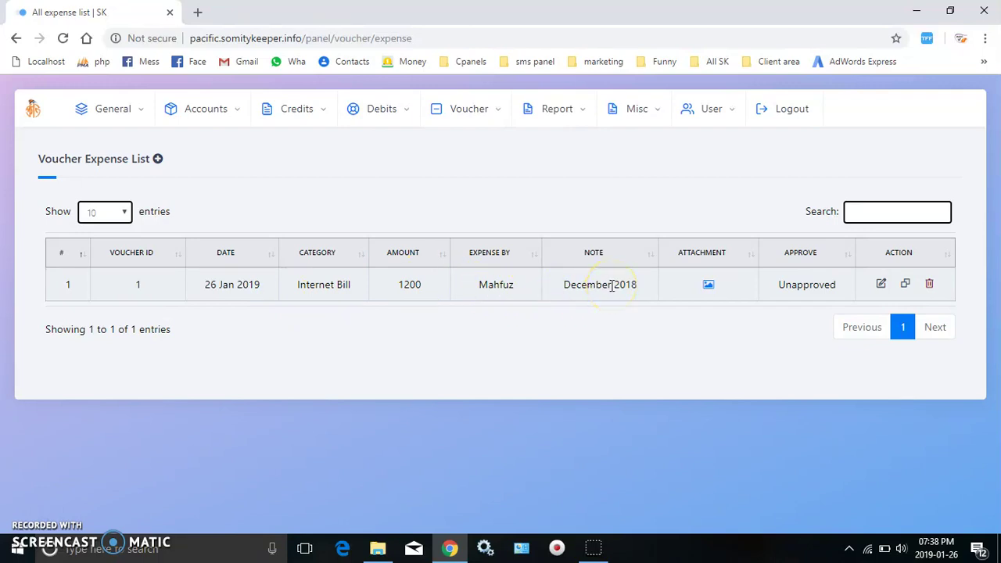
View the image attached to the Internet Bill voucher and return to the expense list.
left_click(708, 287)
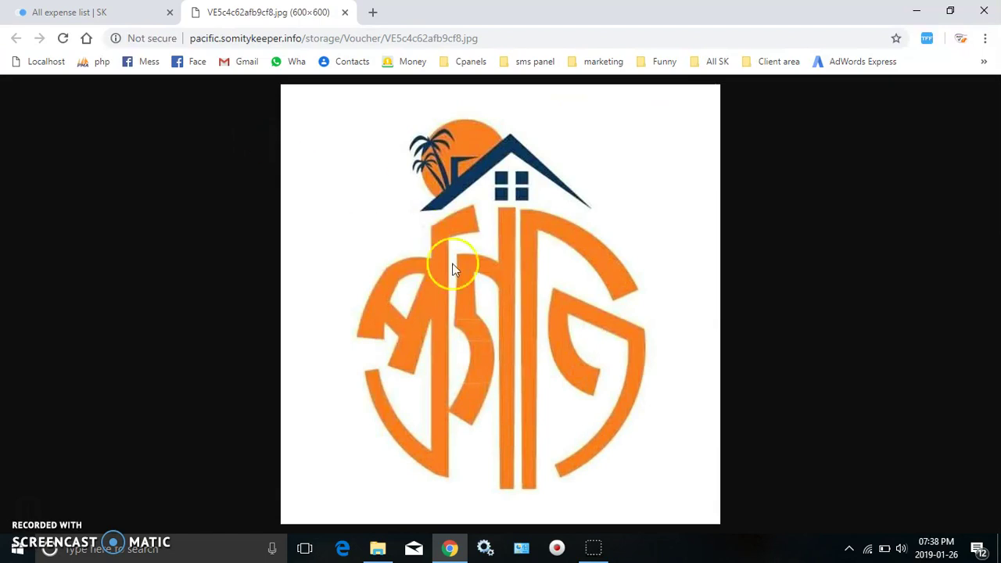
left_click(344, 13)
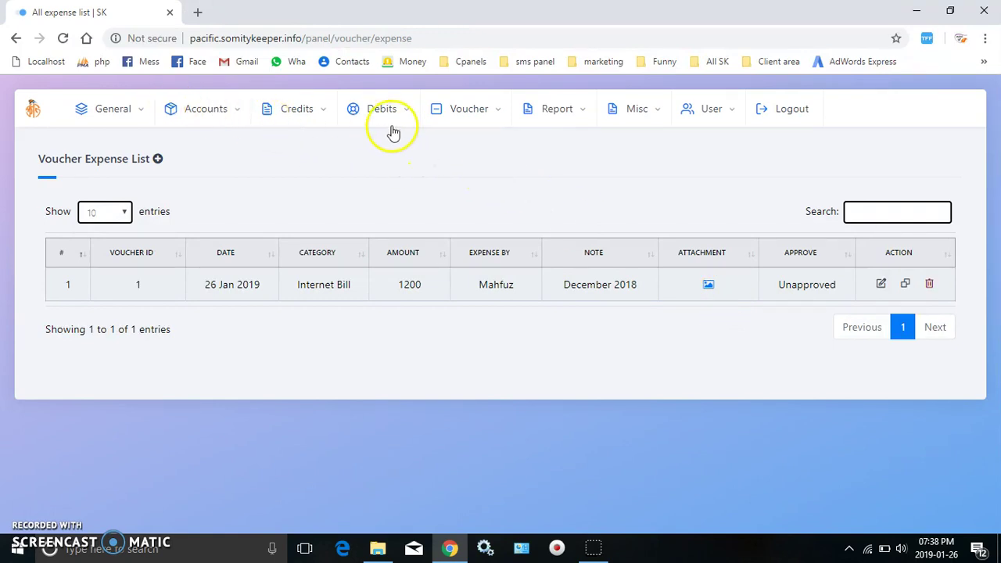
Start another voucher expense with category Photocopy, expense amount 120 and voucher ID 2.
left_click(158, 160)
left_click(315, 226)
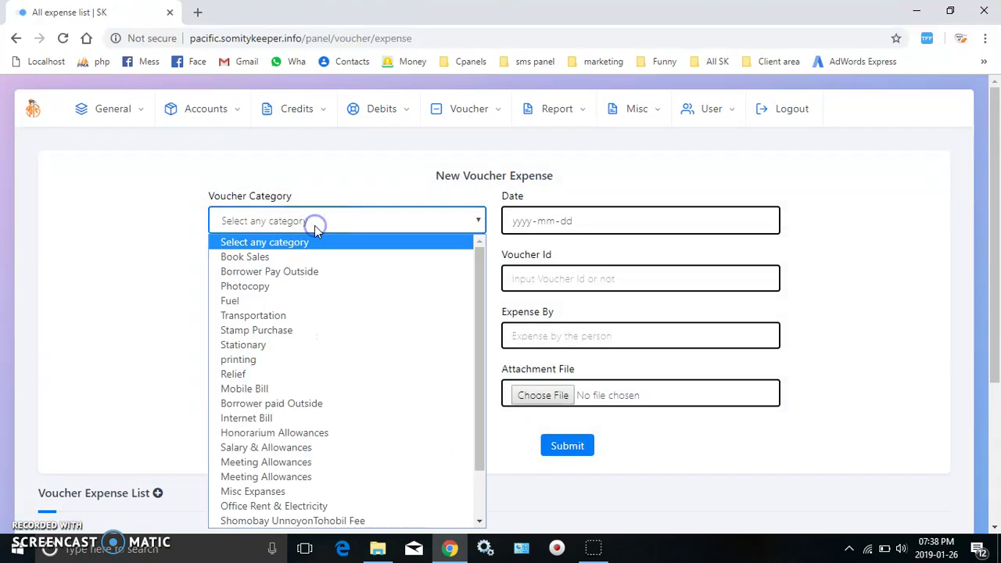
left_click(292, 285)
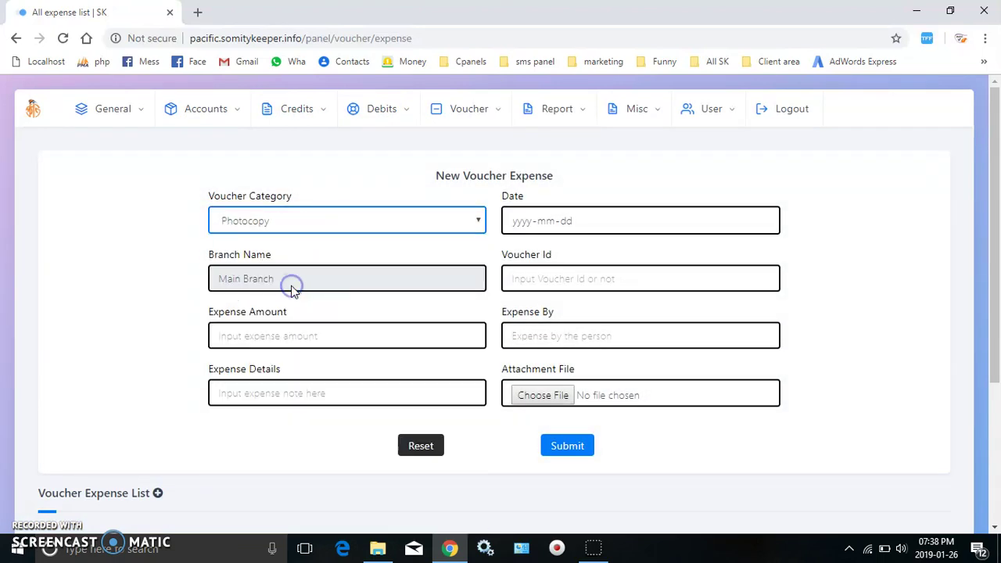
left_click(305, 332)
type("120")
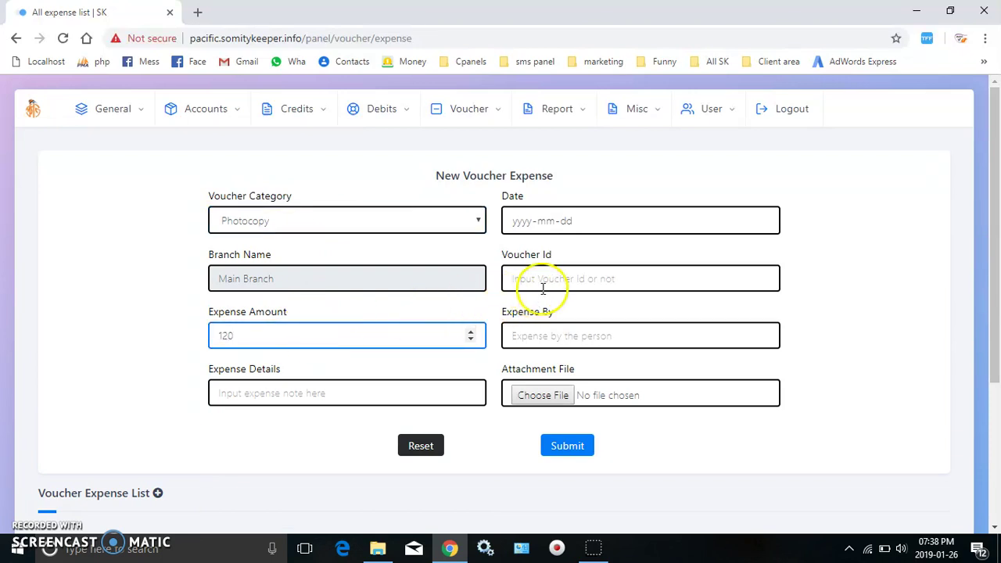
left_click(566, 275)
type("2")
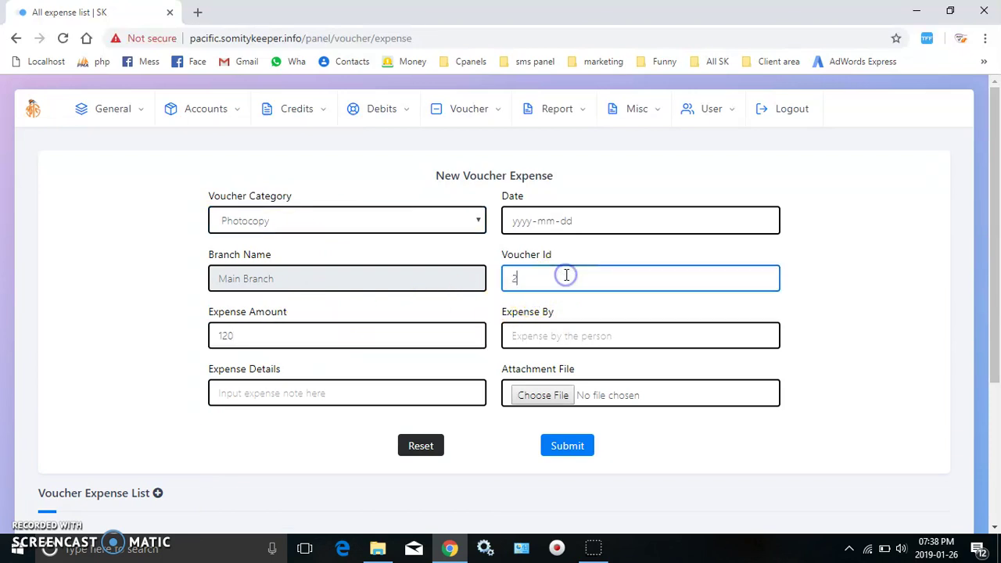
Fill in the suggested person's name under Expense By and submit the Photocopy expense voucher.
left_click(543, 338)
left_click(547, 374)
left_click(564, 446)
key("Return")
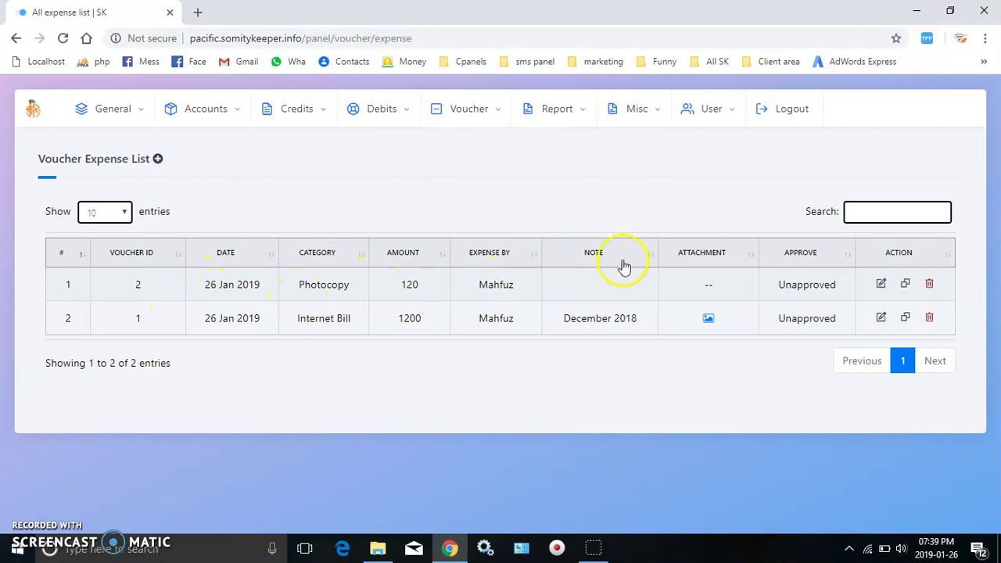
Delete the unapproved Internet Bill voucher from the expense list.
double_click(799, 286)
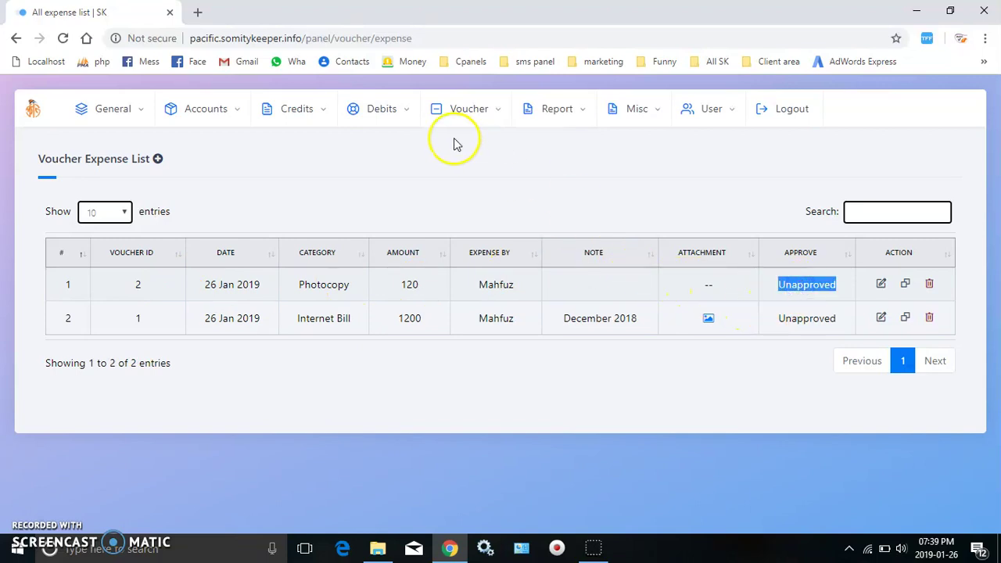
left_click(491, 179)
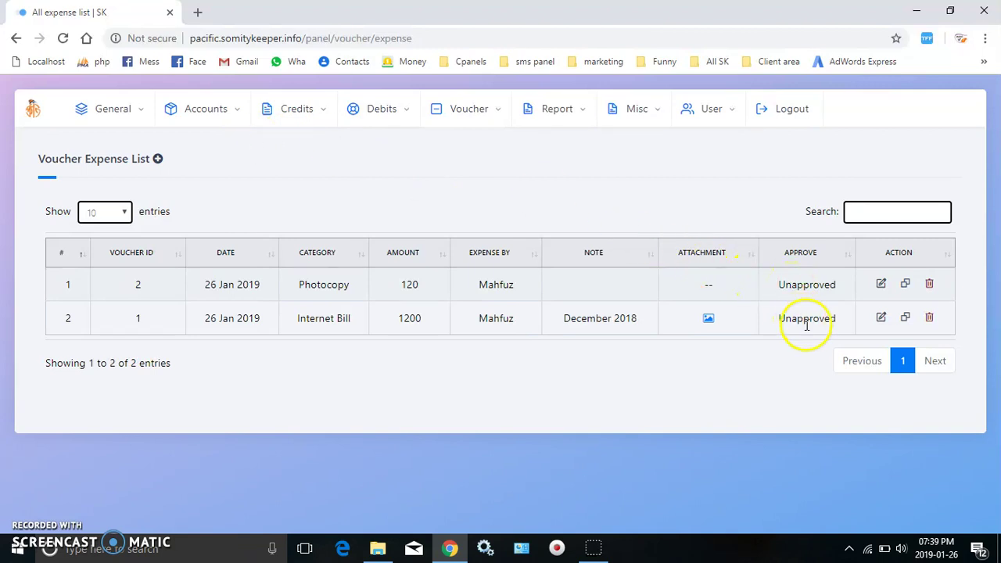
left_click(928, 318)
key("Return")
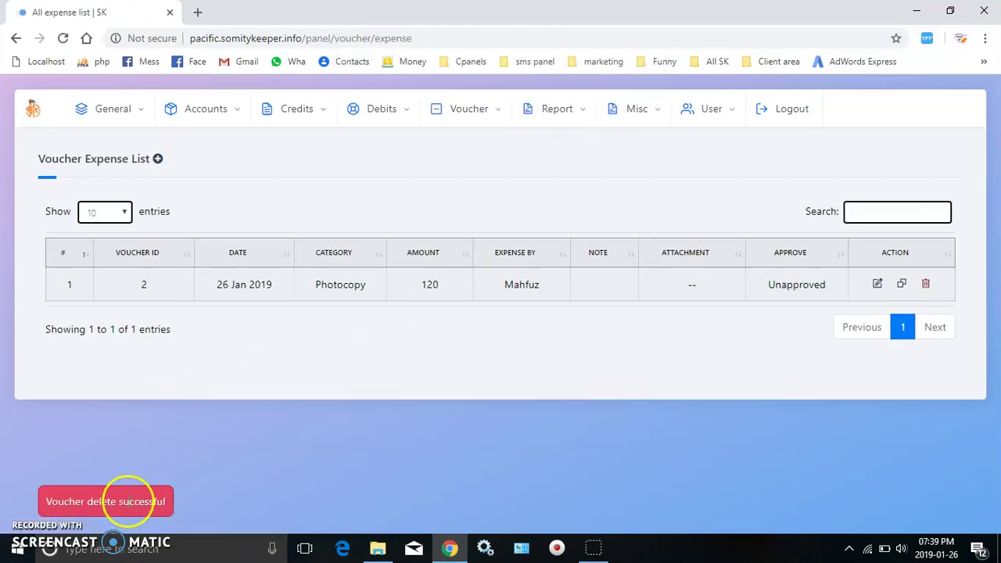
Start a new voucher expense with category Relief, expense amount 20000 and voucher ID 2.
left_click(157, 160)
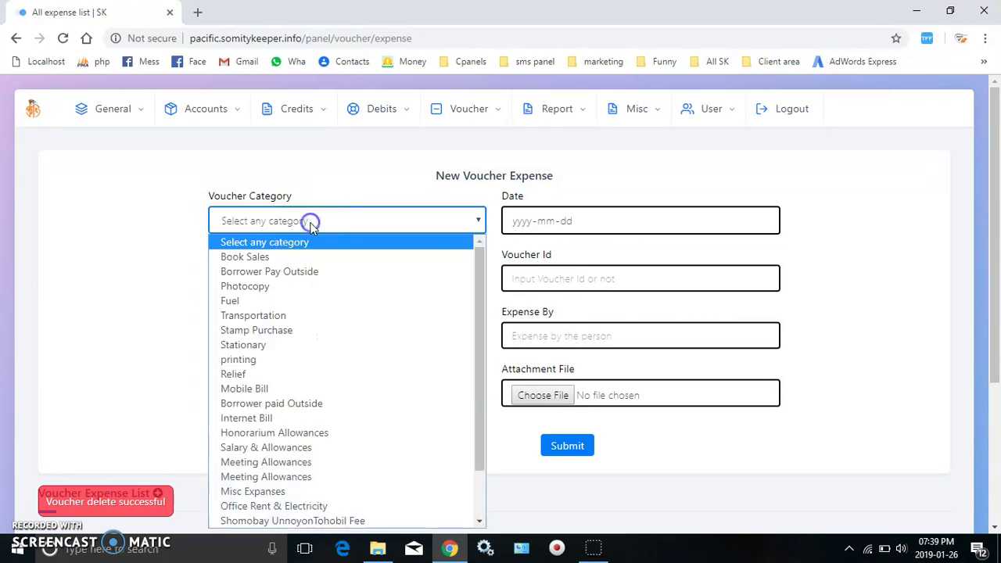
left_click(227, 374)
left_click(311, 333)
type("20000")
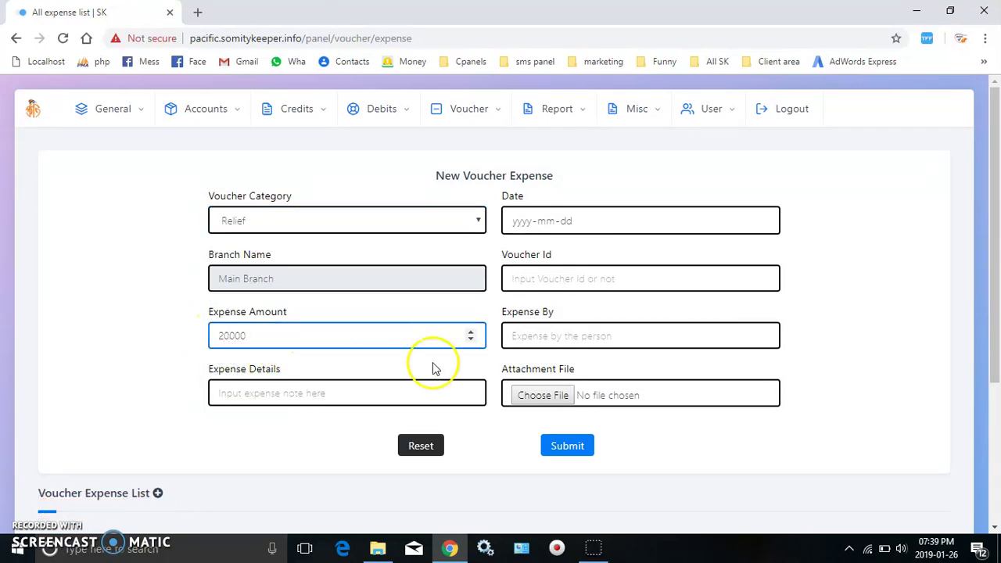
left_click(609, 277)
type("2")
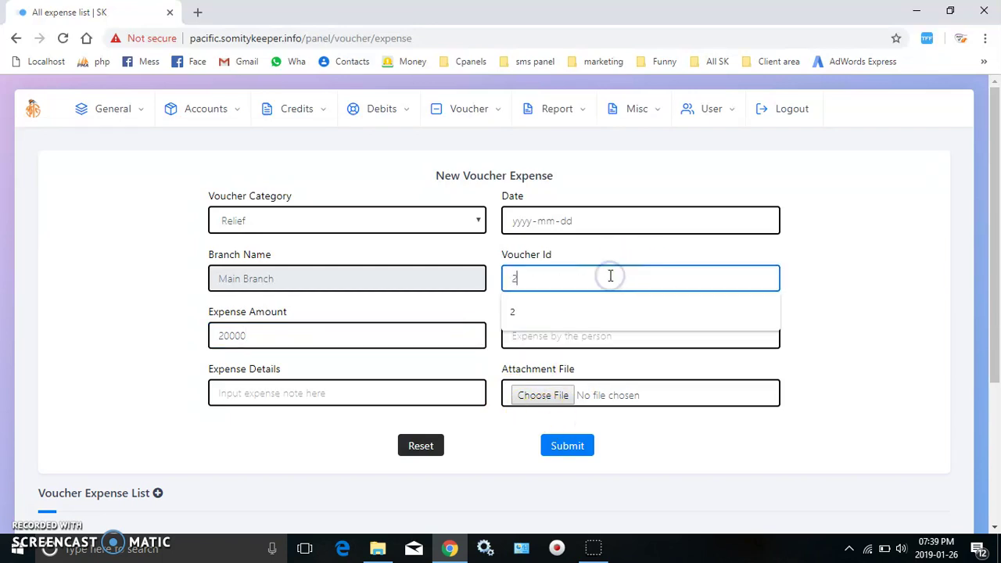
Enter 22222 under Expense By and submit the Relief expense voucher.
left_click(621, 342)
type("22222")
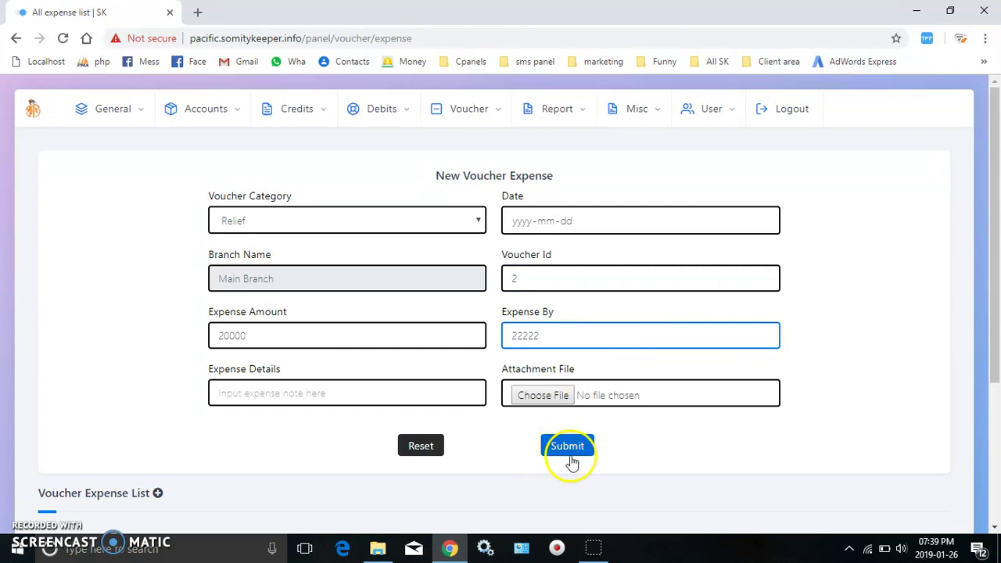
left_click(570, 455)
key("Return")
left_click(420, 396)
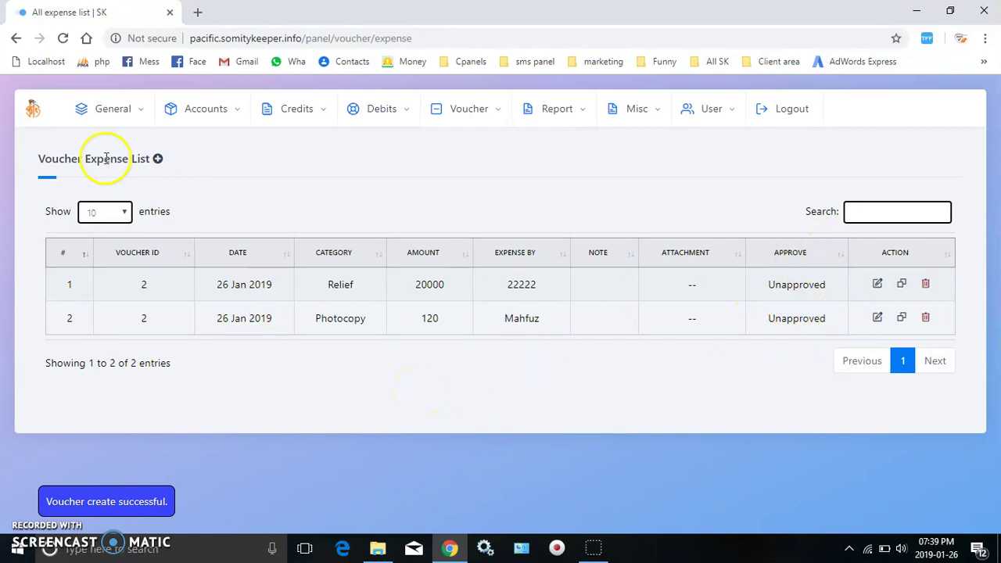
Open the dashboard and examine its summary totals, including the total voucher count.
left_click(26, 108)
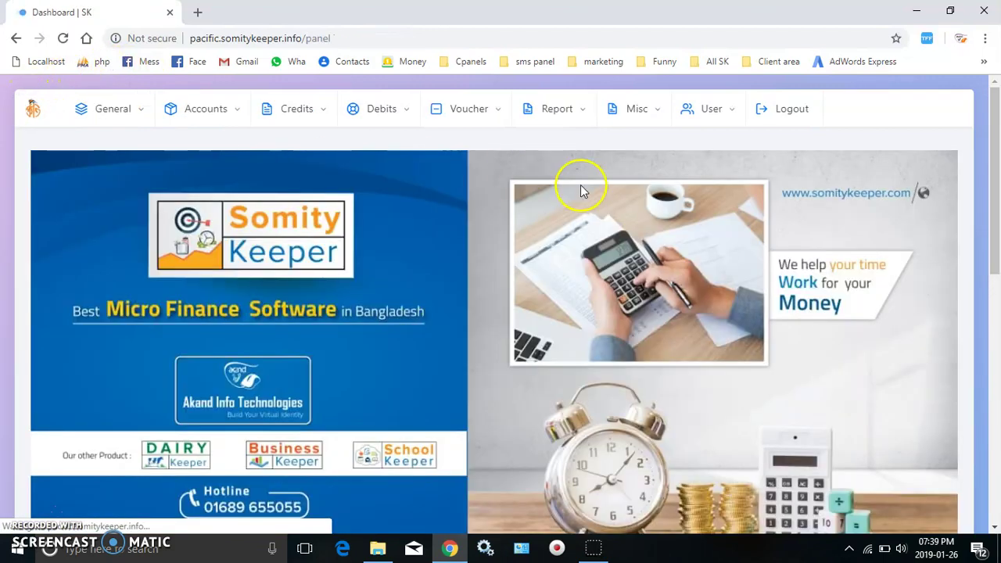
left_click(993, 287)
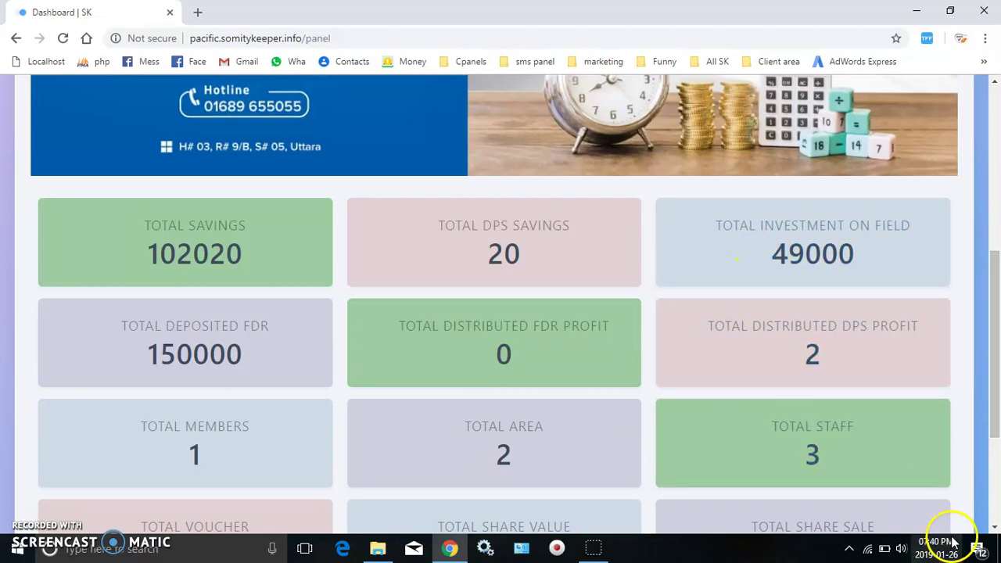
left_click(995, 479)
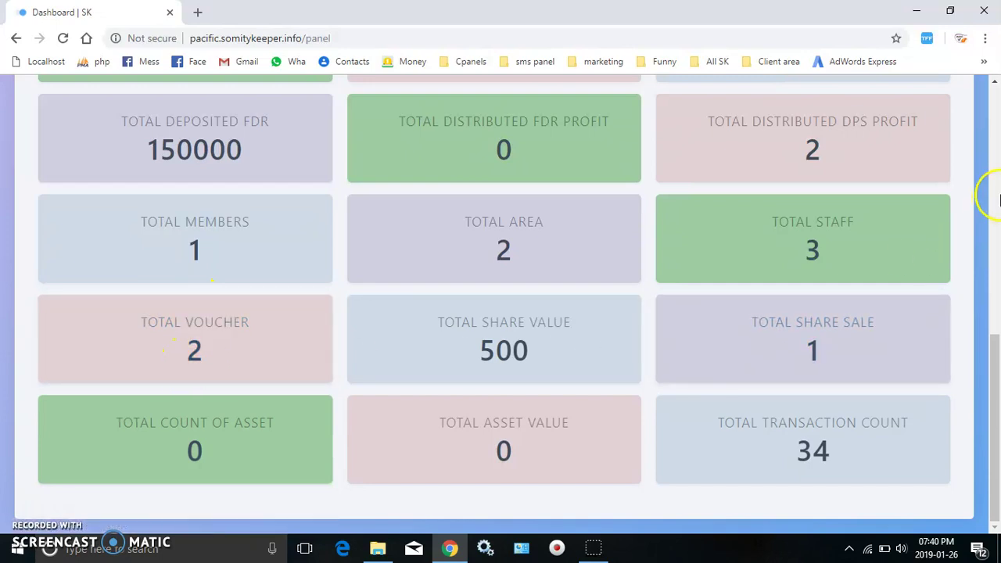
Log out of the Somity Keeper panel.
scroll(994, 195, "up", 2)
scroll(994, 196, "up", 5)
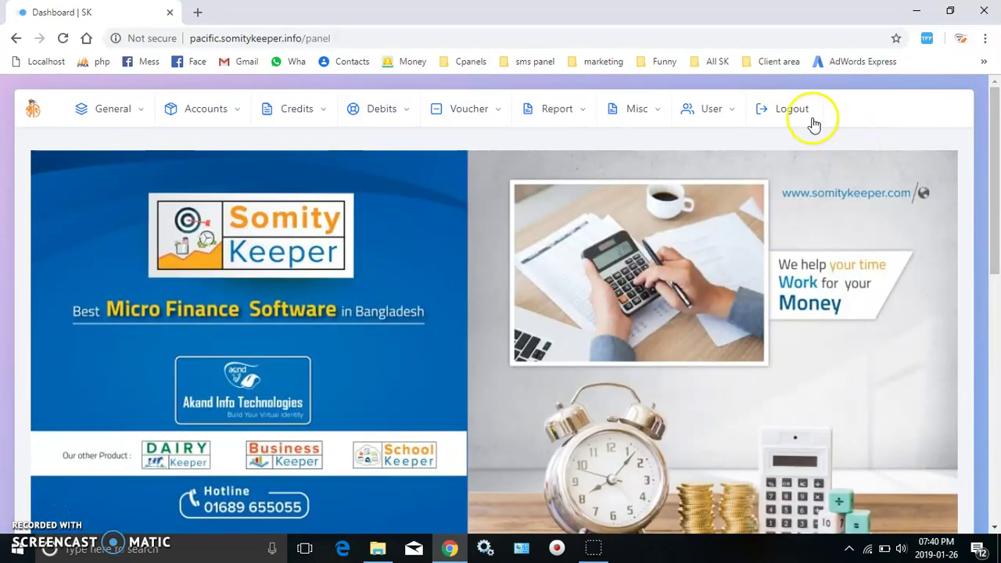
left_click(802, 116)
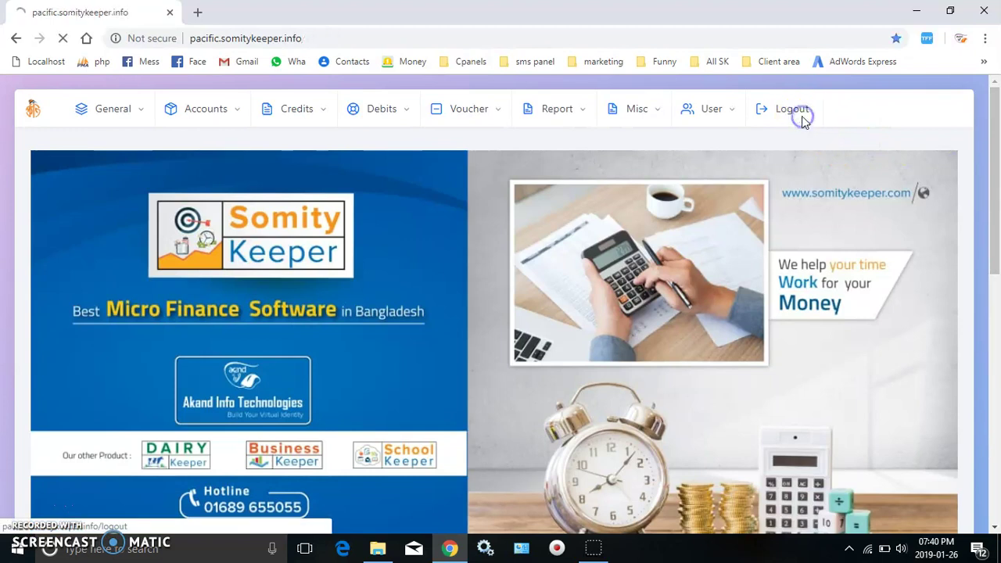